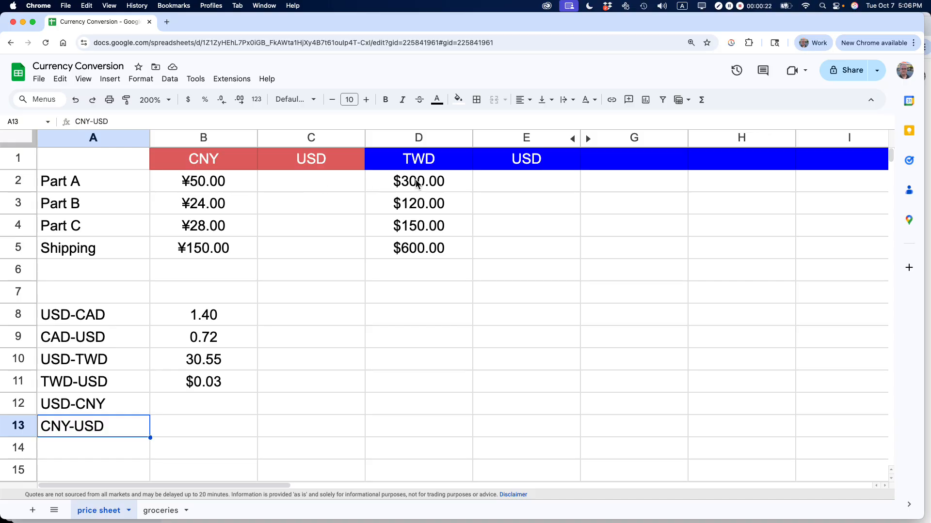
Examine the empty USD cells for Part A and the GOOGLEFINANCE exchange-rate formulas in B8 and B11.
click(304, 183)
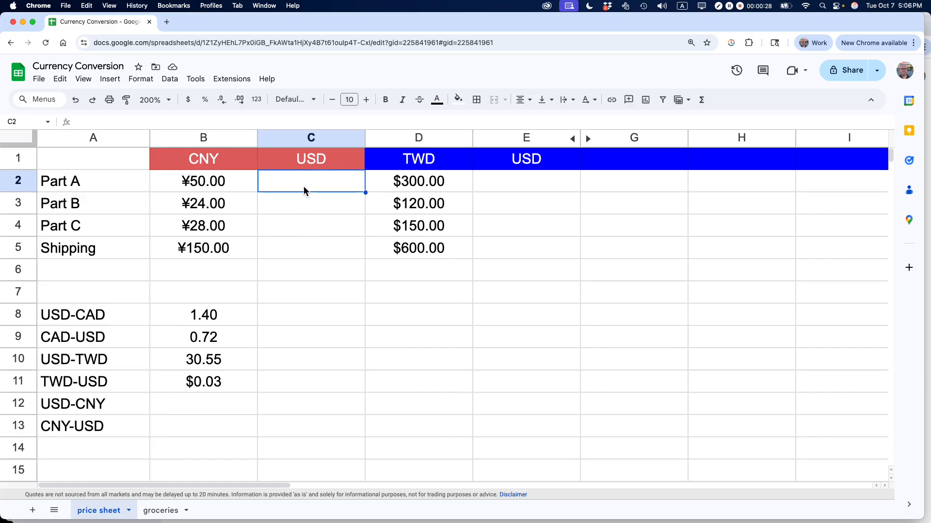
click(519, 188)
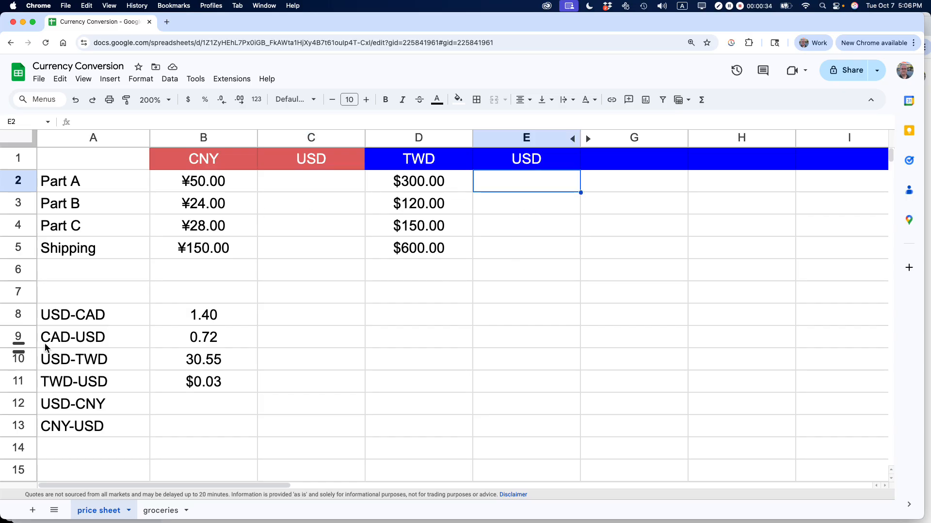
click(193, 321)
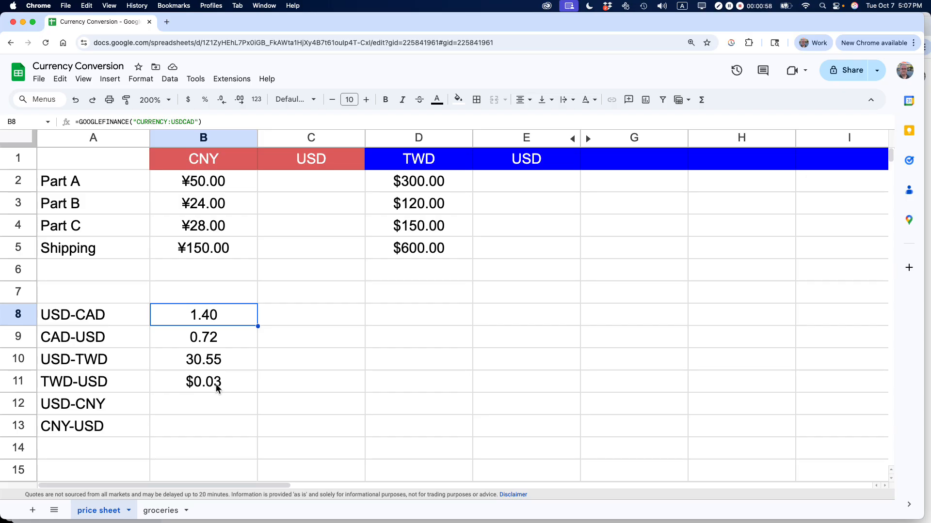
click(86, 407)
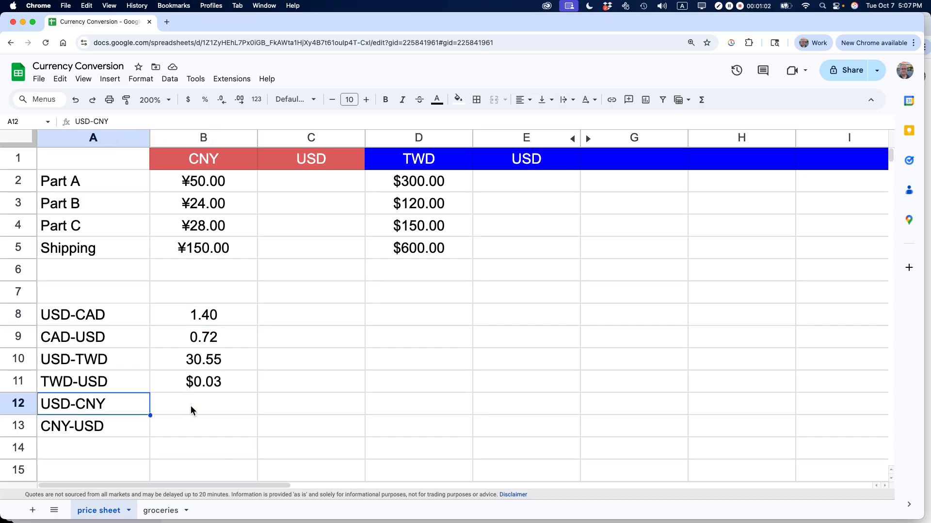
click(193, 386)
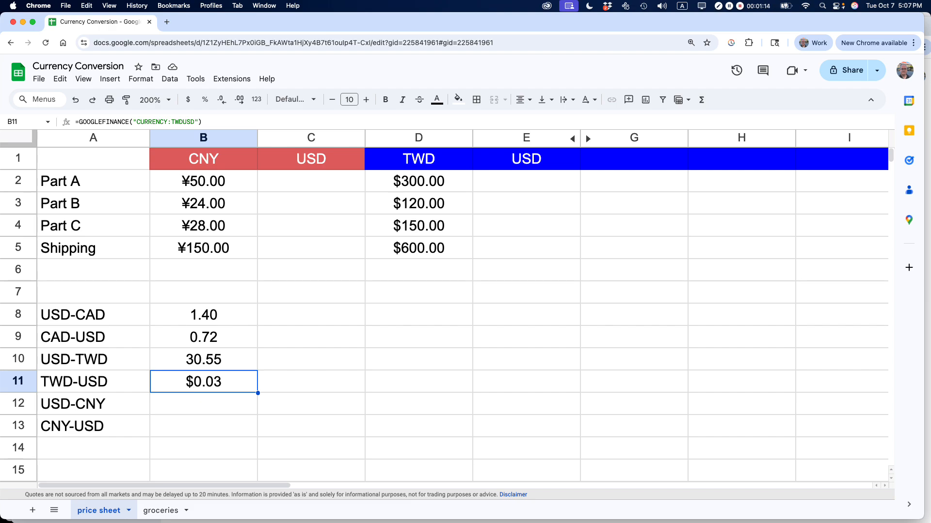
double_click(193, 386)
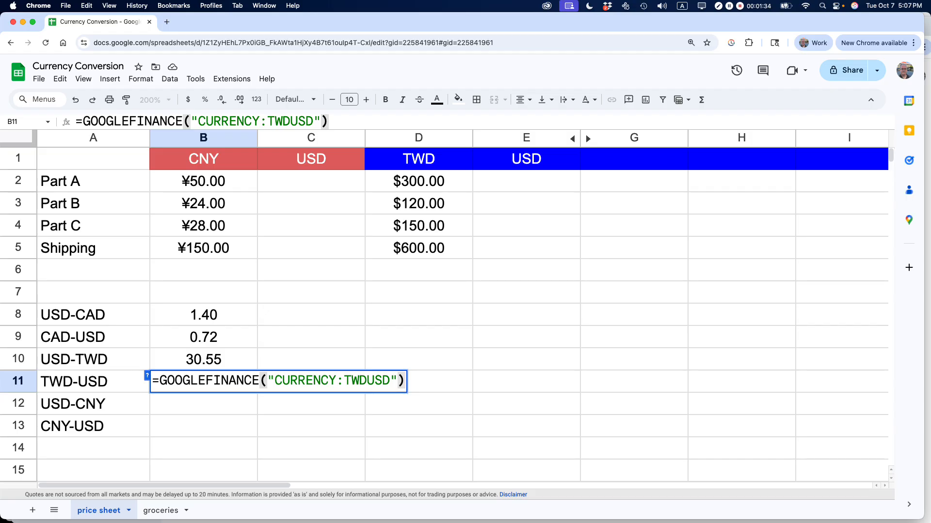
key(Return)
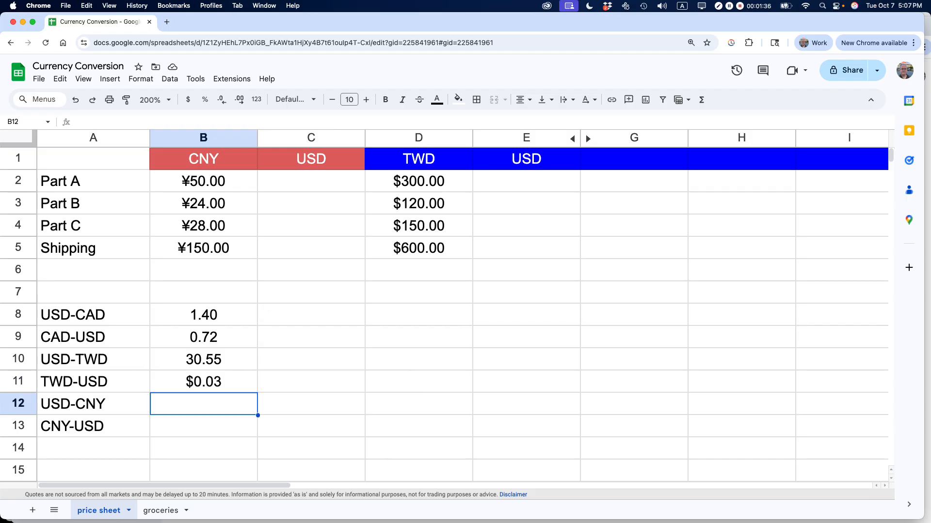
Copy the TWD-USD formula text from B11 into B12 beside the USD-CNY label.
key(Return)
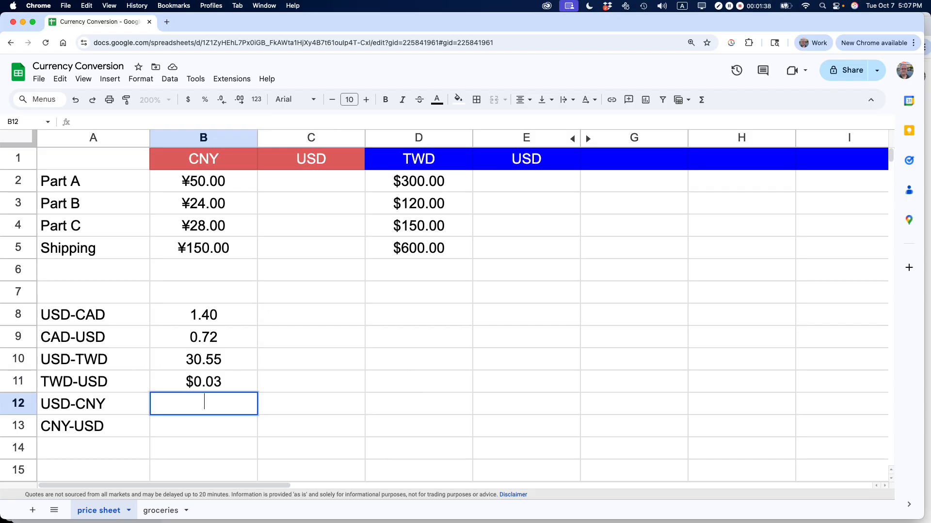
key(Return)
key(Up)
key(Up)
key(Return)
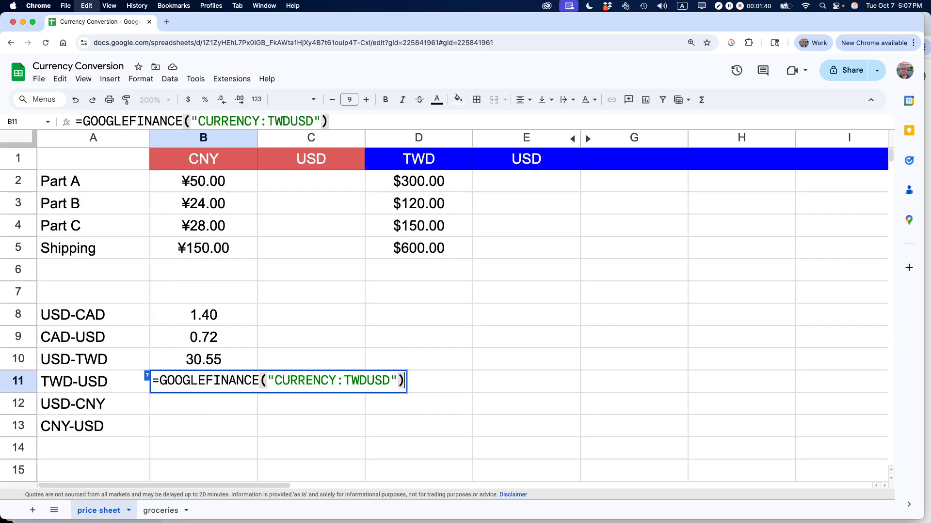
key(super+a)
key(super+c)
key(Return)
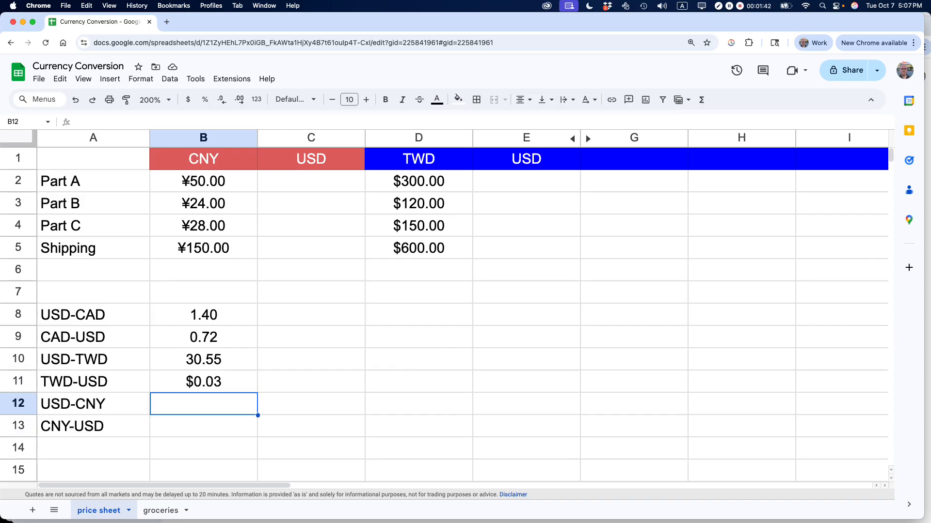
key(Return)
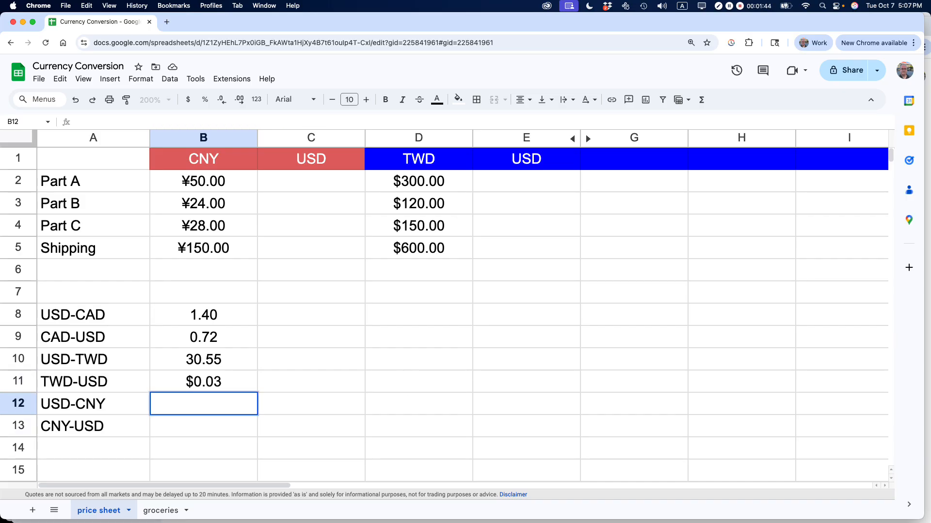
key(super+v)
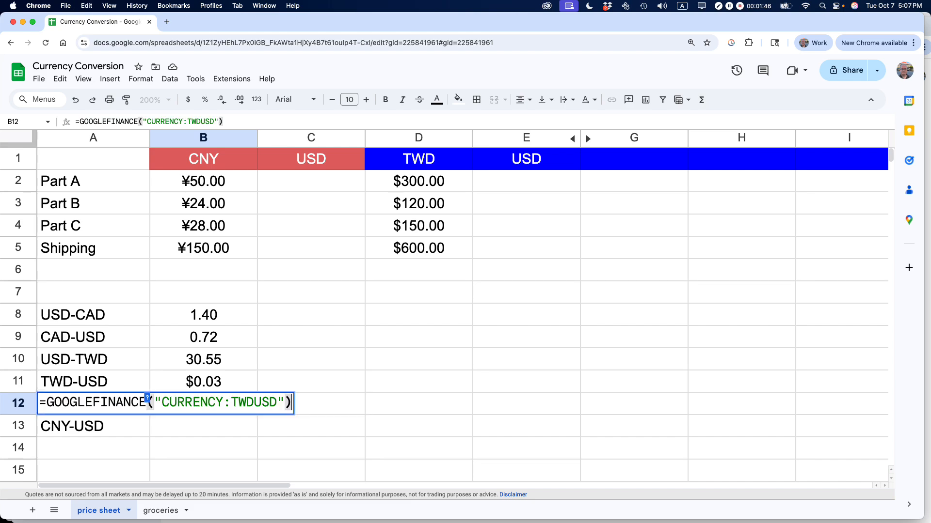
Change the currency pair in B12's formula to USDCNY, giving =GOOGLEFINANCE("CURRENCY:USDCNY").
key(Left)
key(Left)
key(shift+Left)
key(shift+Left)
key(shift+Left)
key(shift+Left)
key(shift+Left)
key(shift+Left)
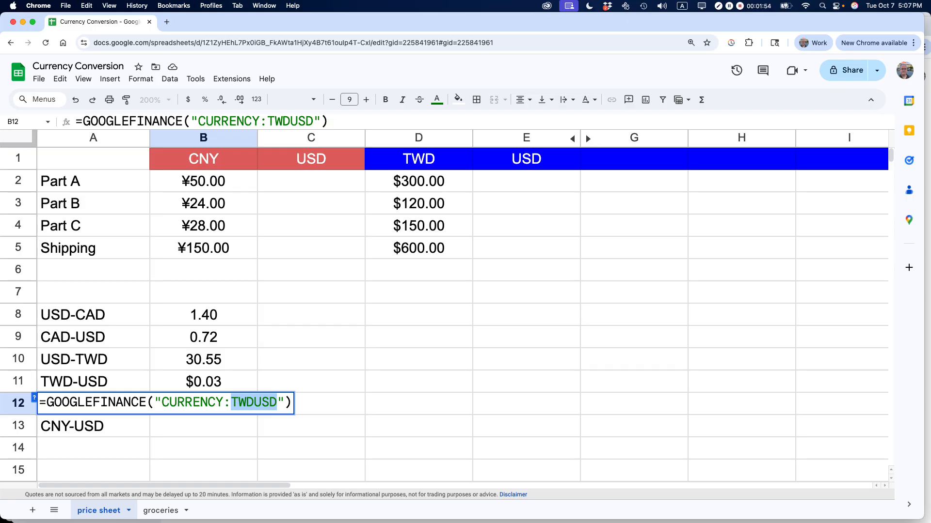
text(USD)
text(CNY)
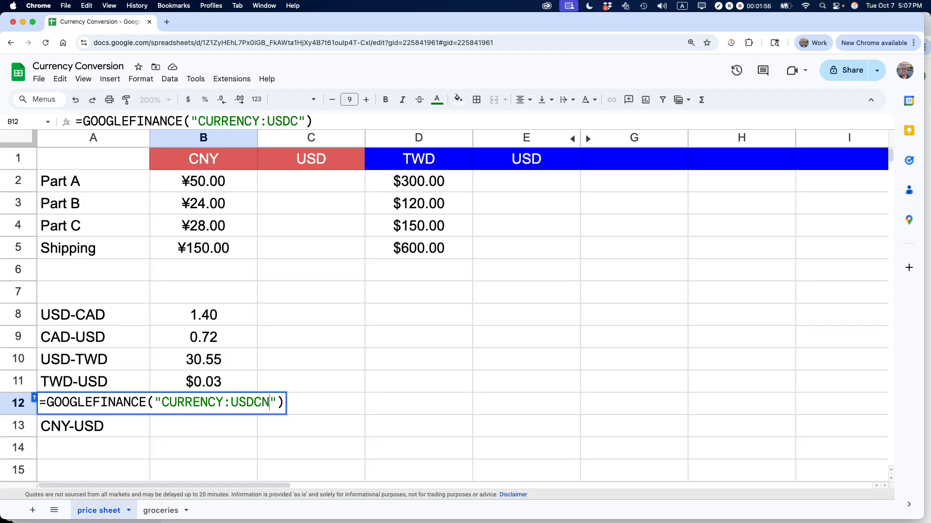
key(Return)
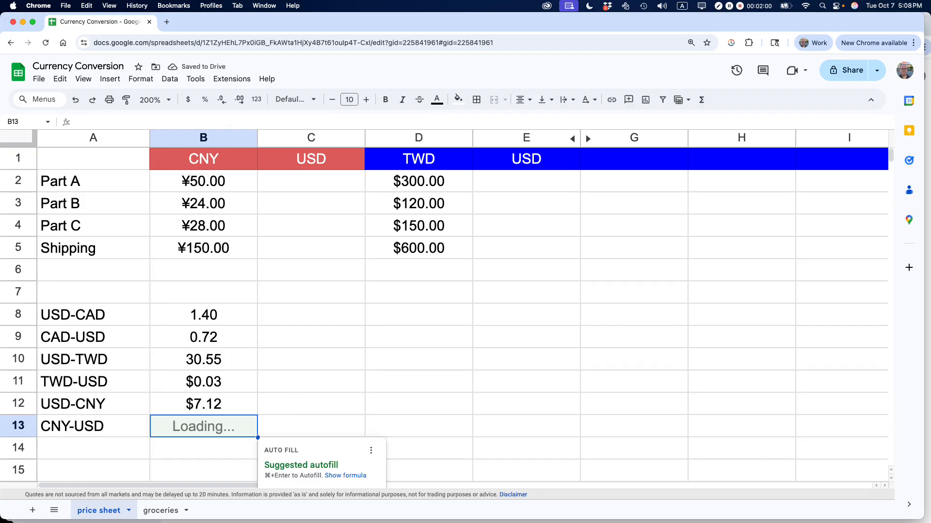
Format the USD-CNY rate in B12 with the Chinese Yuan custom currency.
key(Right)
key(Left)
key(Up)
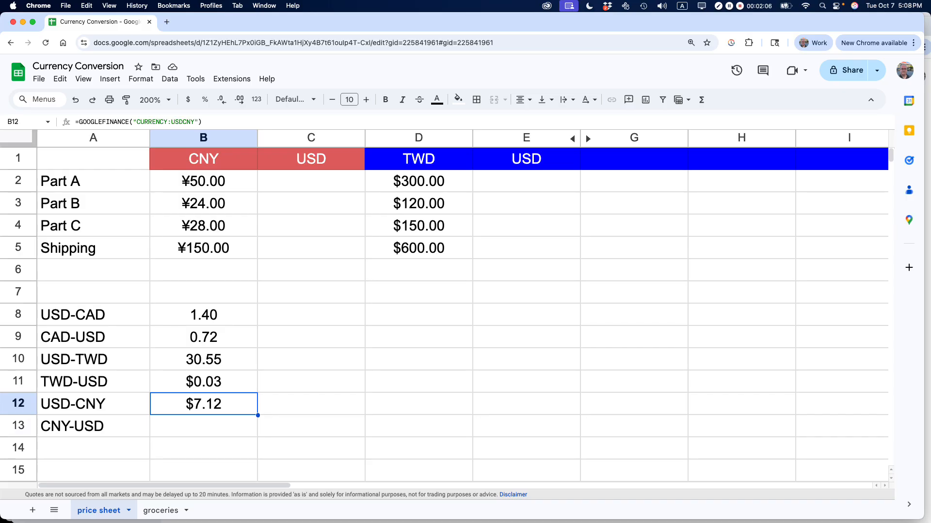
click(257, 100)
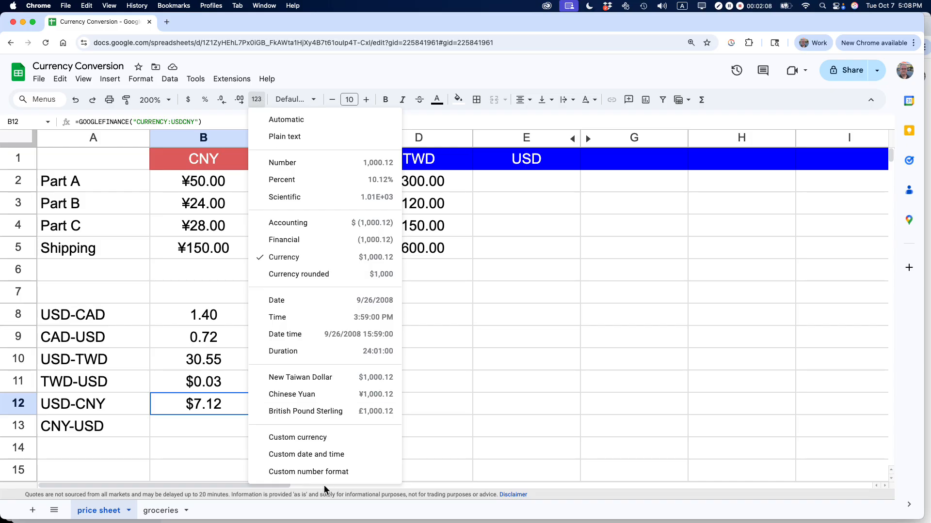
click(297, 437)
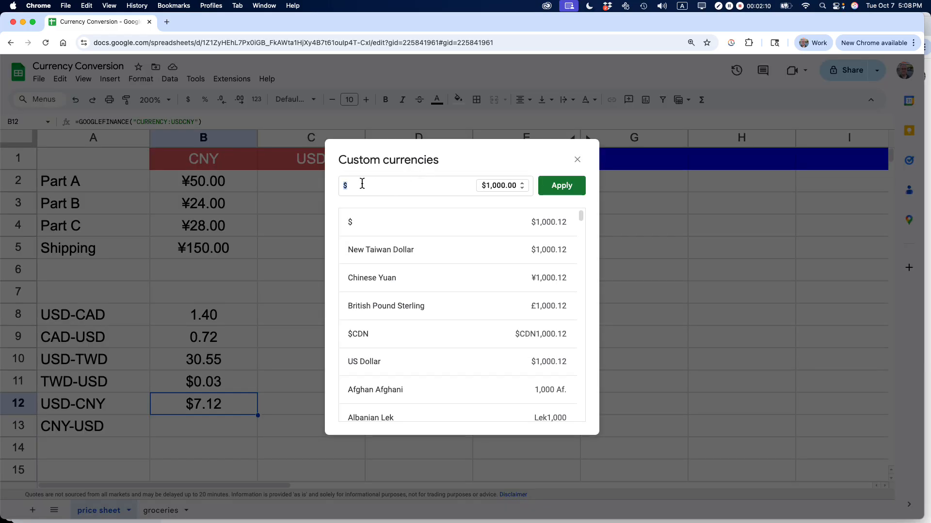
text(chinese)
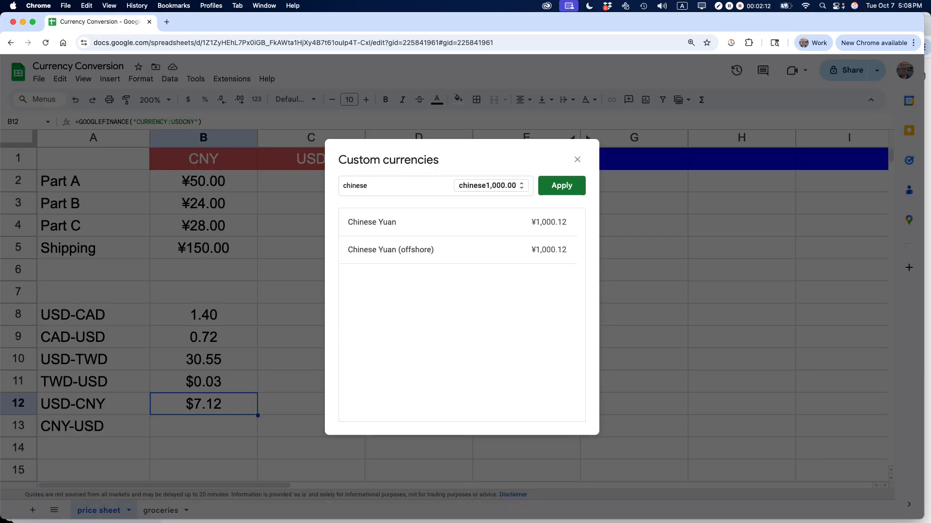
click(388, 228)
click(563, 186)
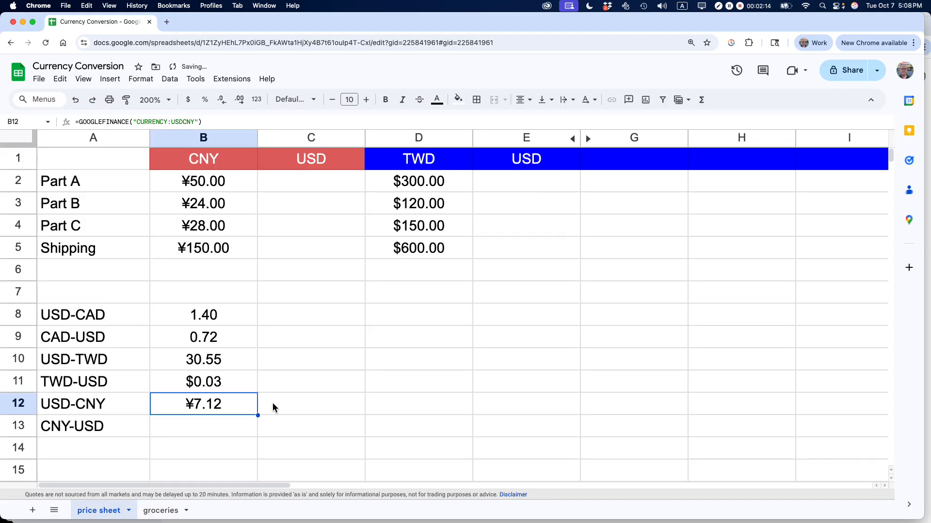
Reuse the copied formula in B13 with the pair changed to CNYUSD, giving =GOOGLEFINANCE("CURRENCY:CNYUSD").
click(224, 447)
click(191, 425)
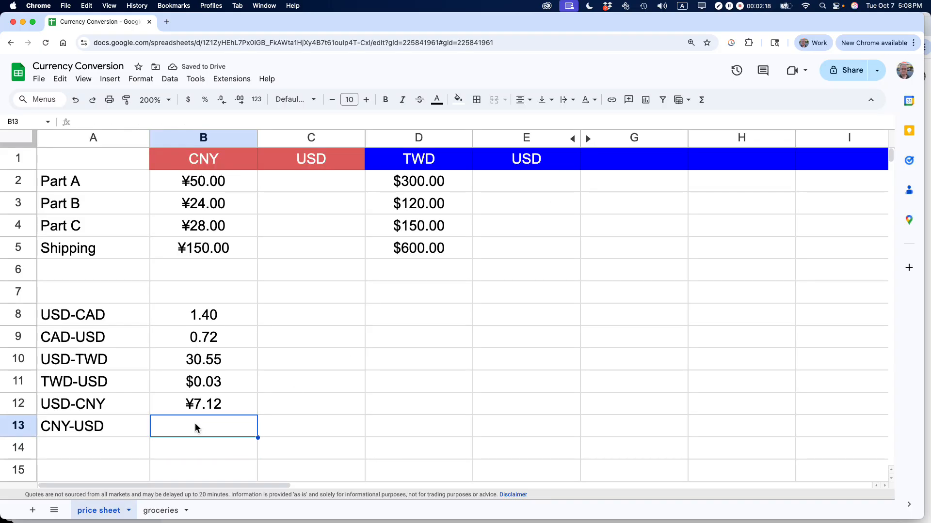
key(Return)
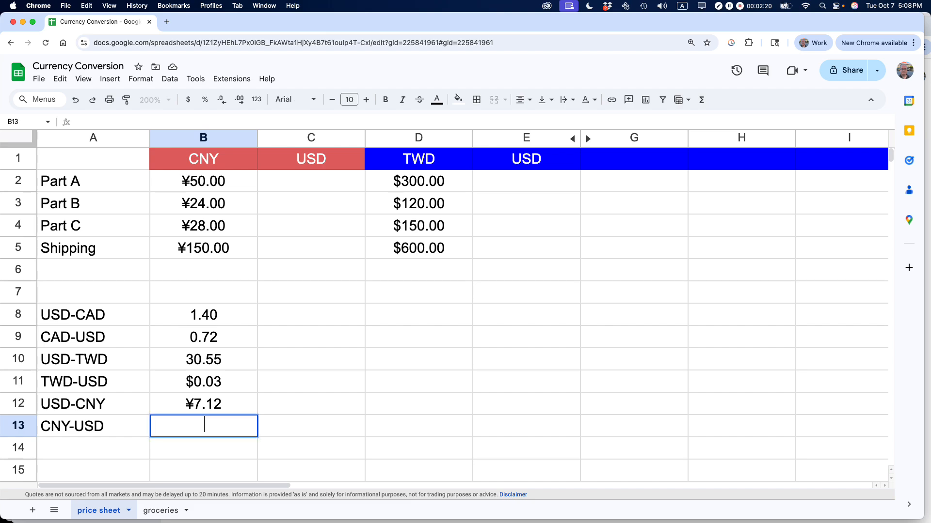
key(super+v)
key(Left)
key(Left)
key(shift+Left)
key(shift+Left)
key(shift+Left)
key(shift+Left)
key(shift+Left)
key(shift+Left)
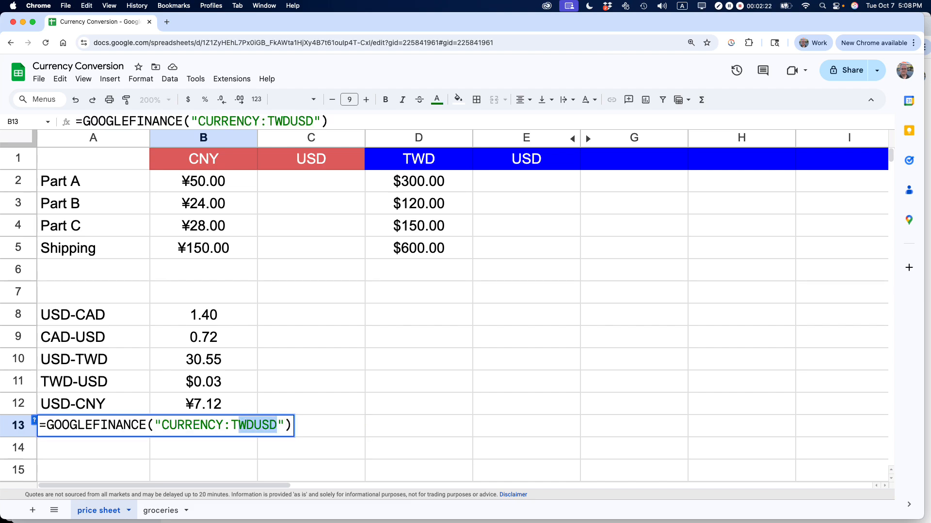
text(CNY-)
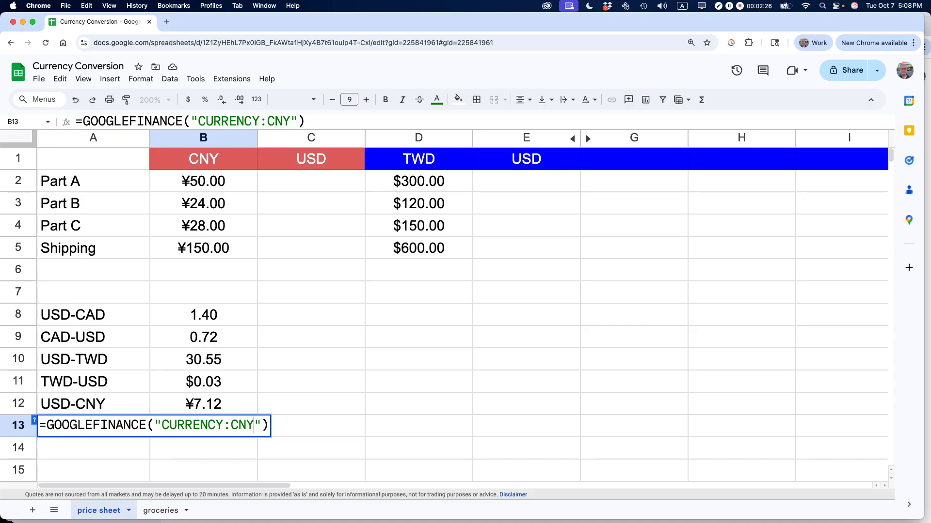
text(USD)
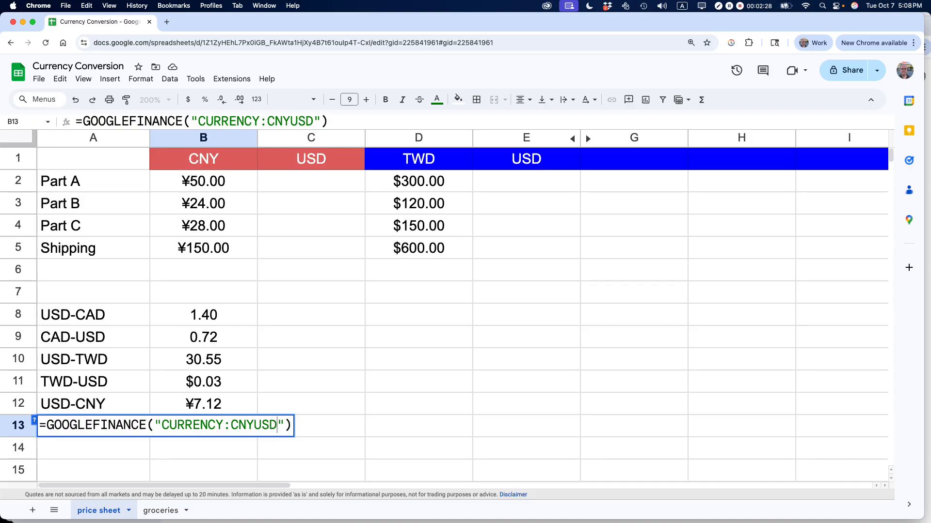
key(Return)
click(203, 426)
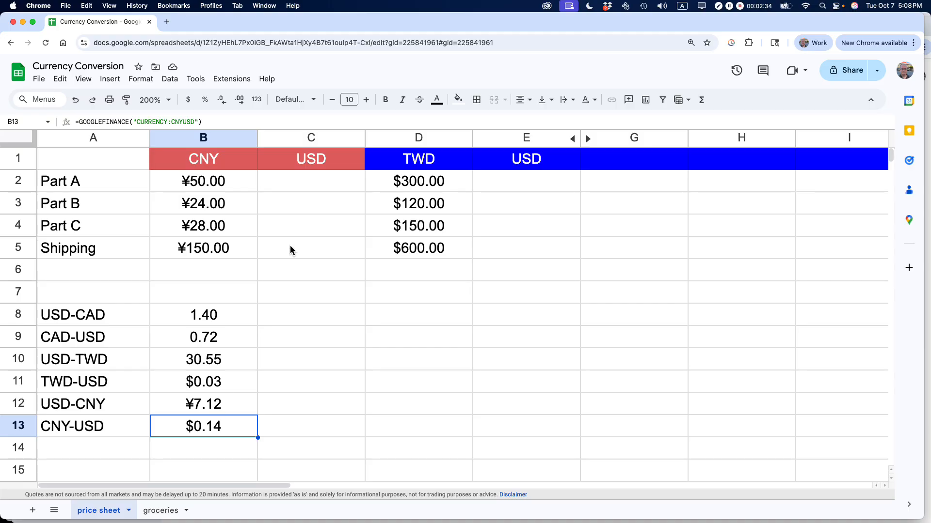
Convert Part A's CNY price in C2 with =b2*$b$13 and accept the suggested autofill for C3:C5.
click(292, 186)
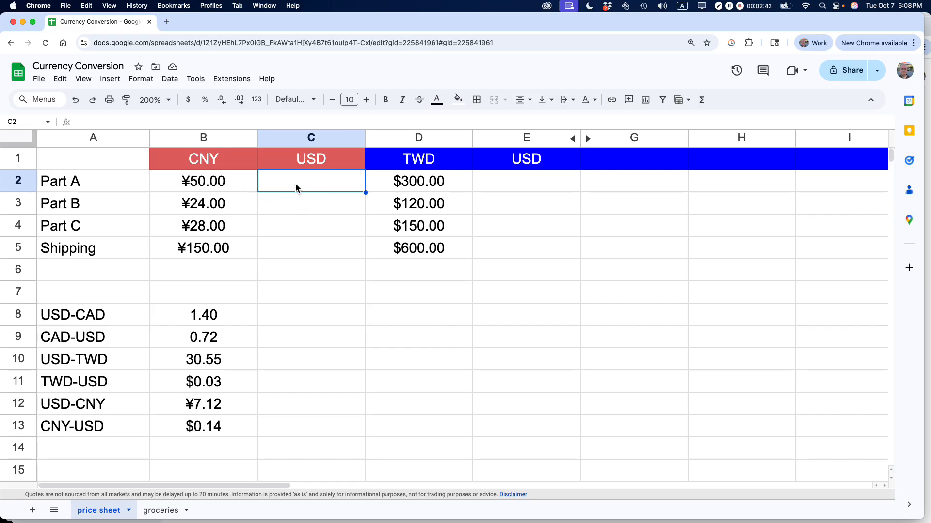
text(=)
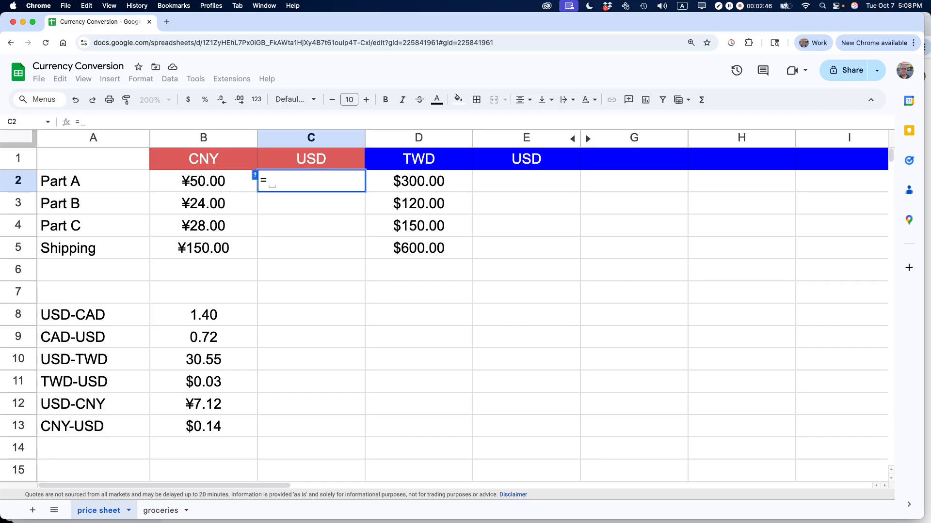
text(b2)
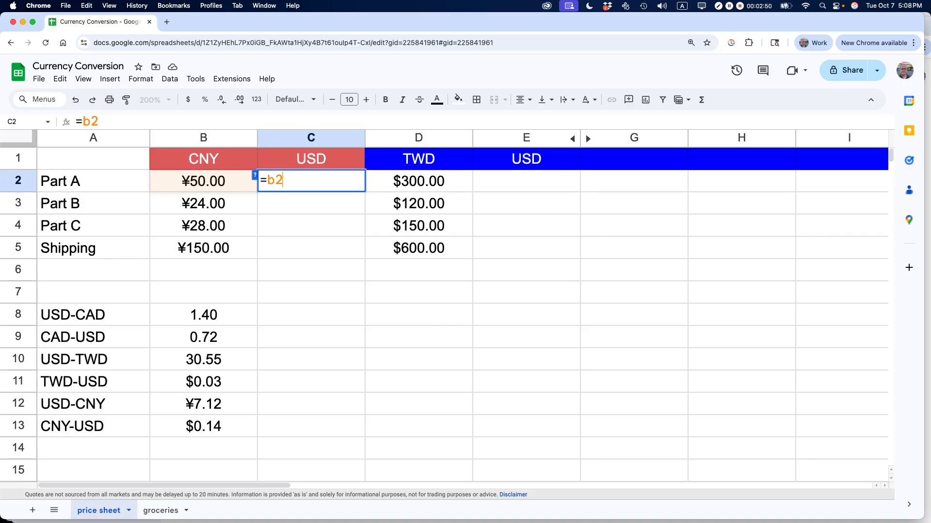
text(*)
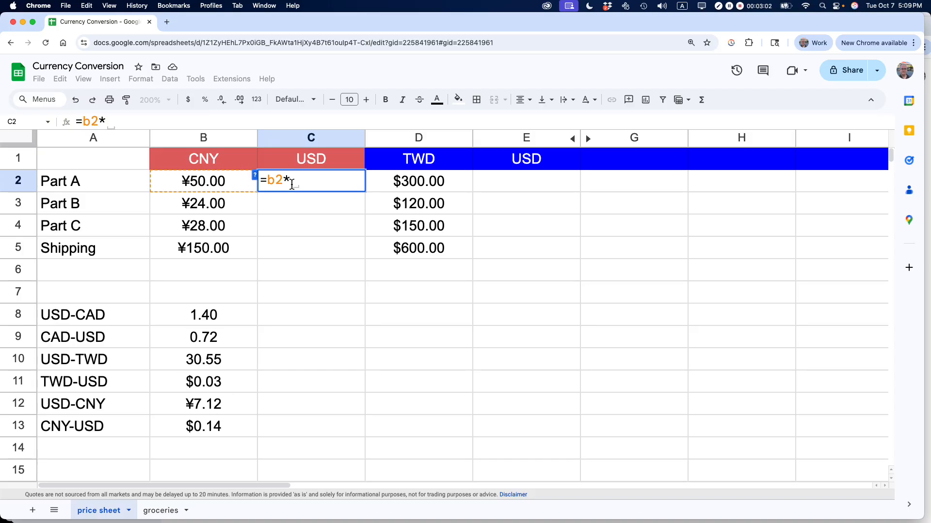
text($)
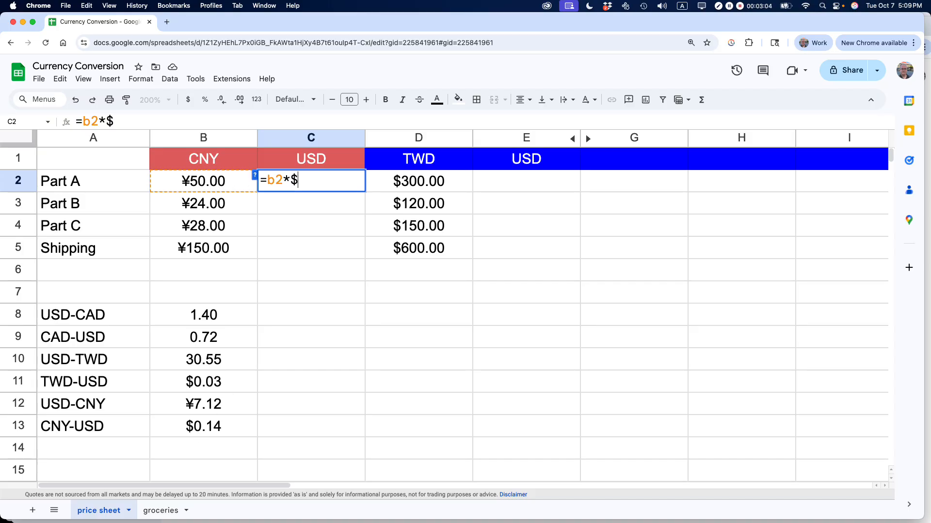
text(b$13)
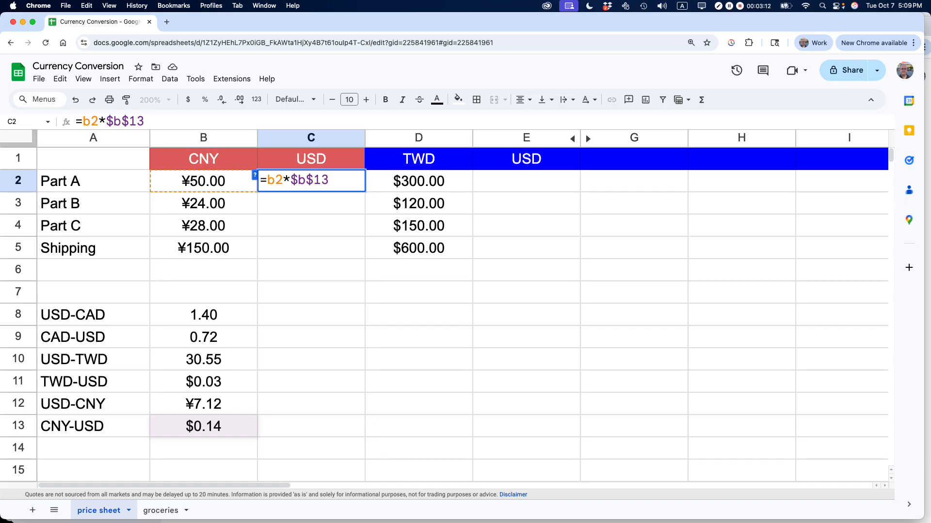
key(Return)
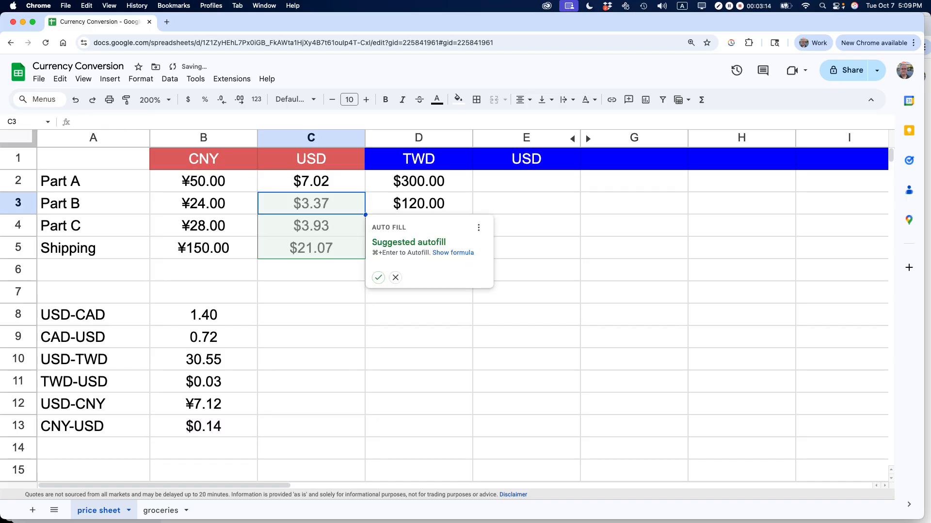
click(379, 279)
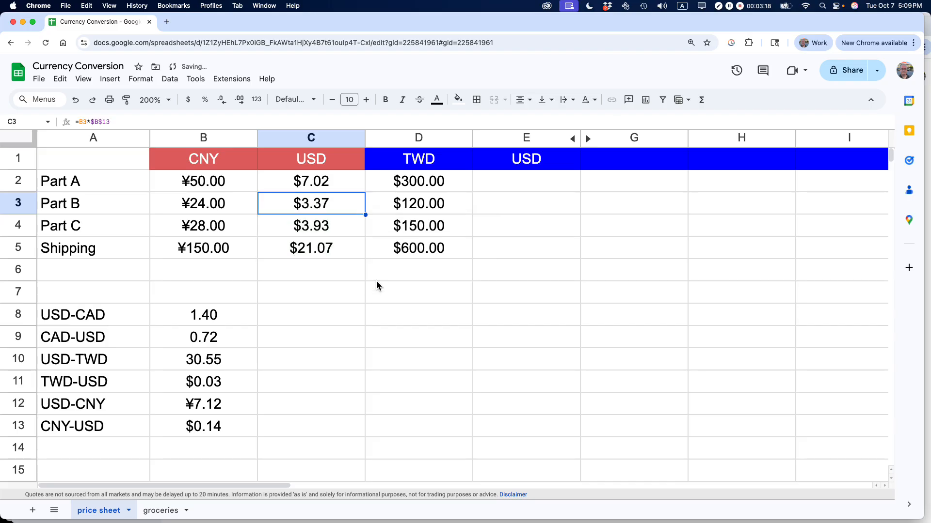
click(339, 300)
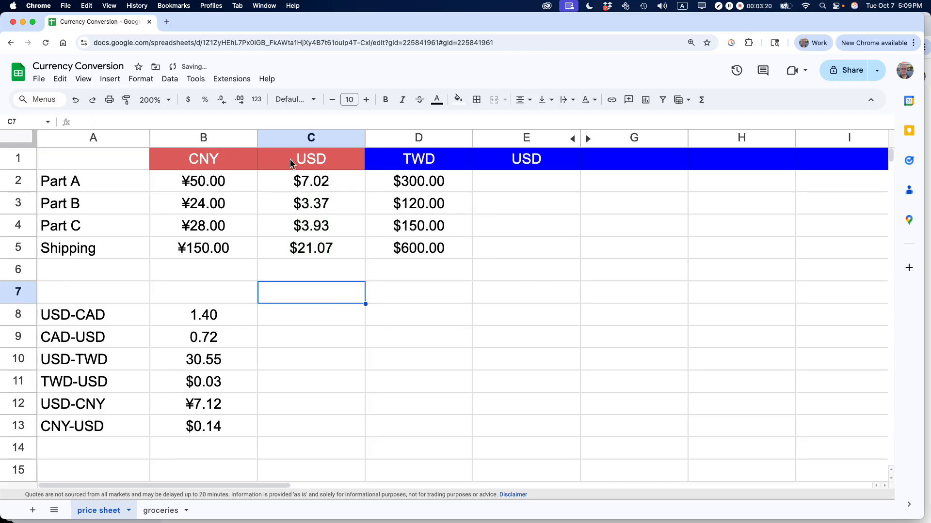
Convert Part A's TWD price in E2 with =d2*$b$11 and accept the suggested autofill for E3:E5.
click(312, 187)
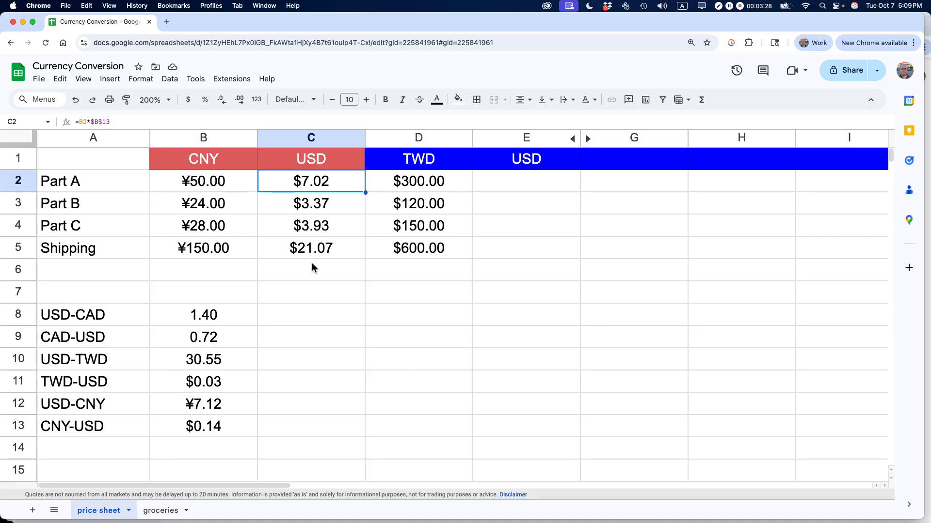
click(492, 186)
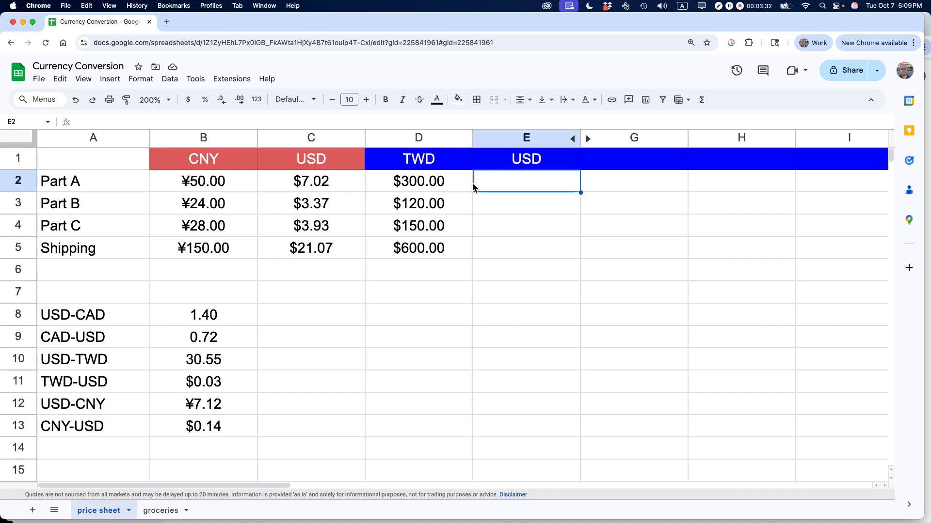
click(185, 431)
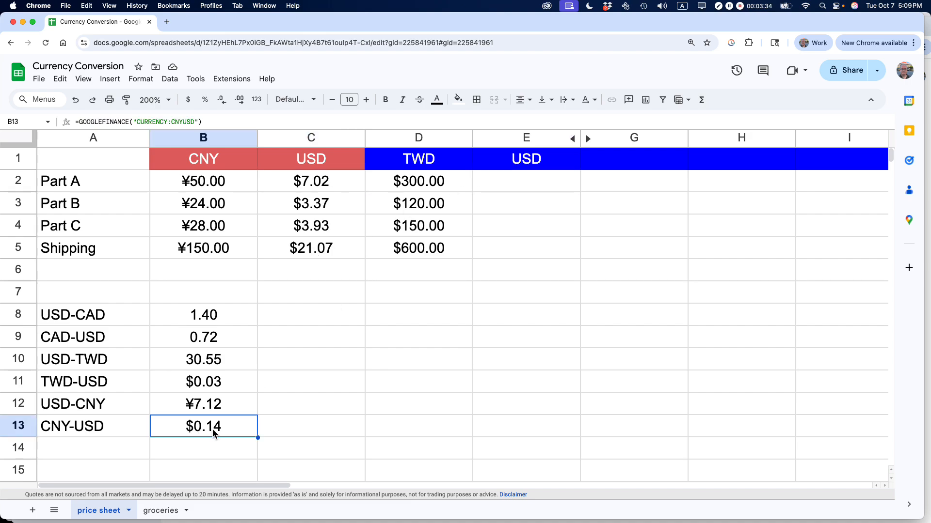
click(213, 387)
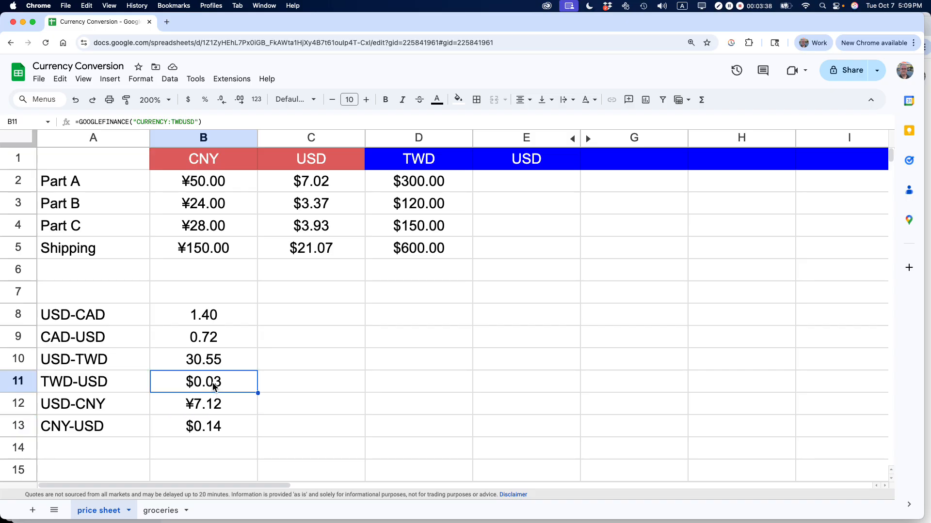
click(510, 185)
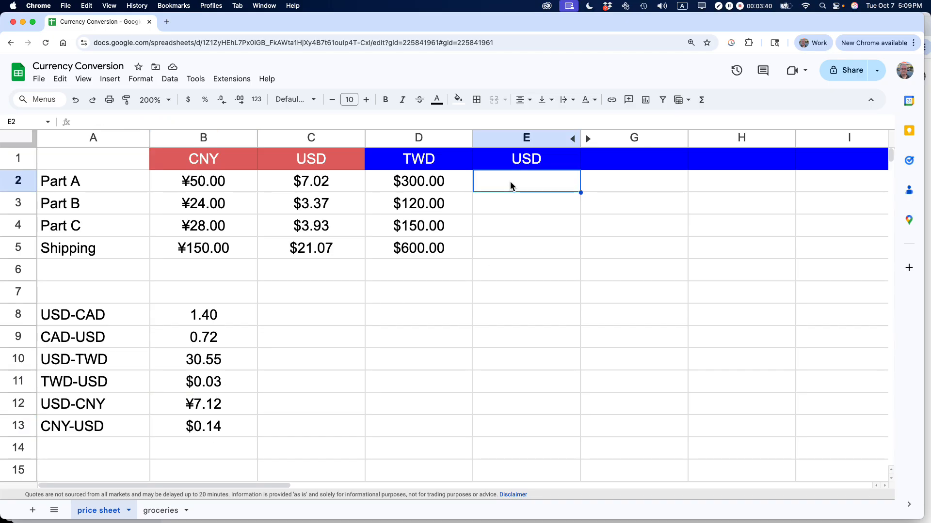
text(=)
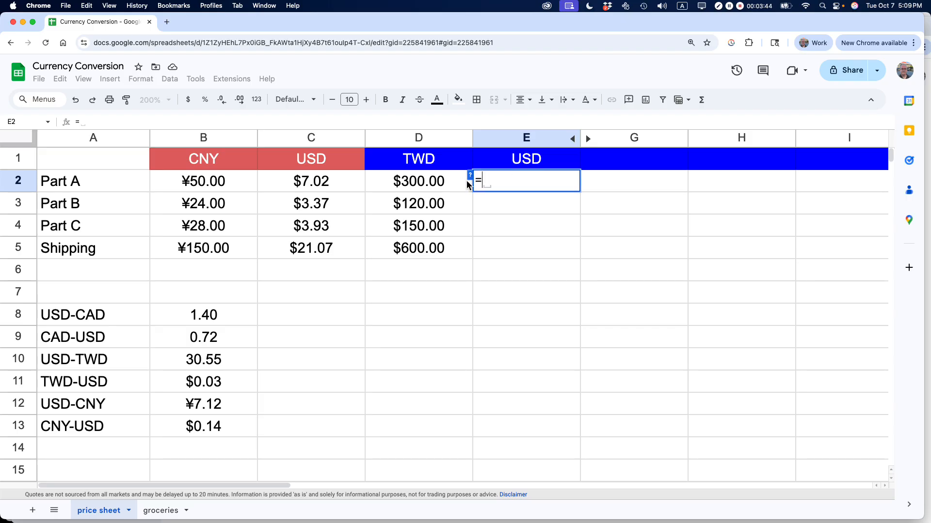
text(d)
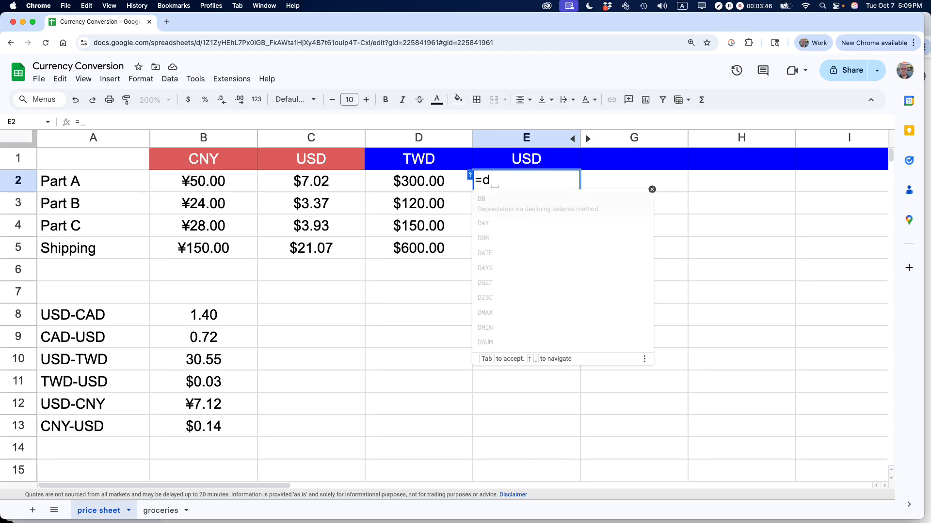
text(2*)
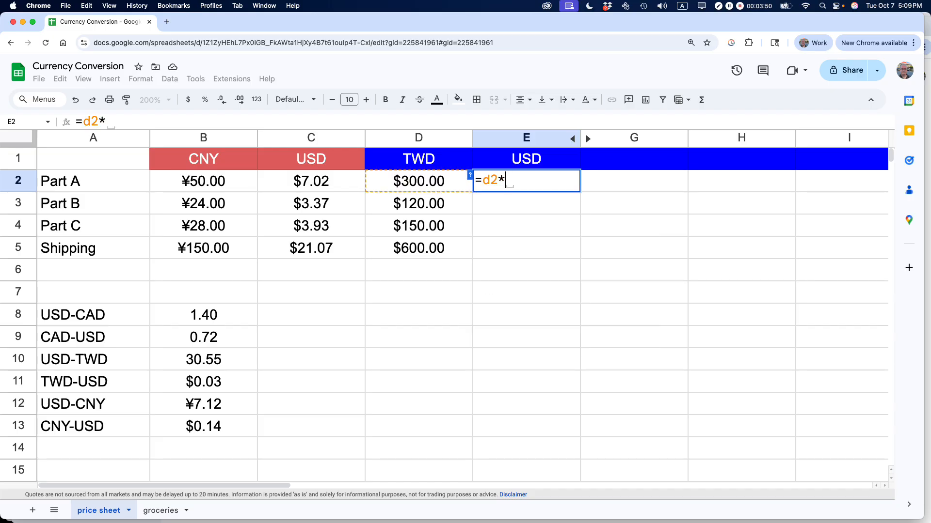
text($)
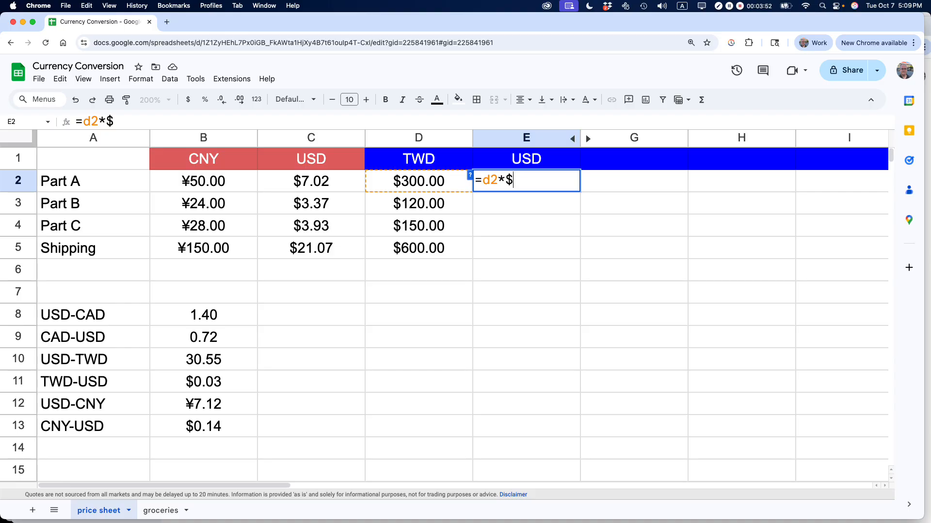
text(b$11)
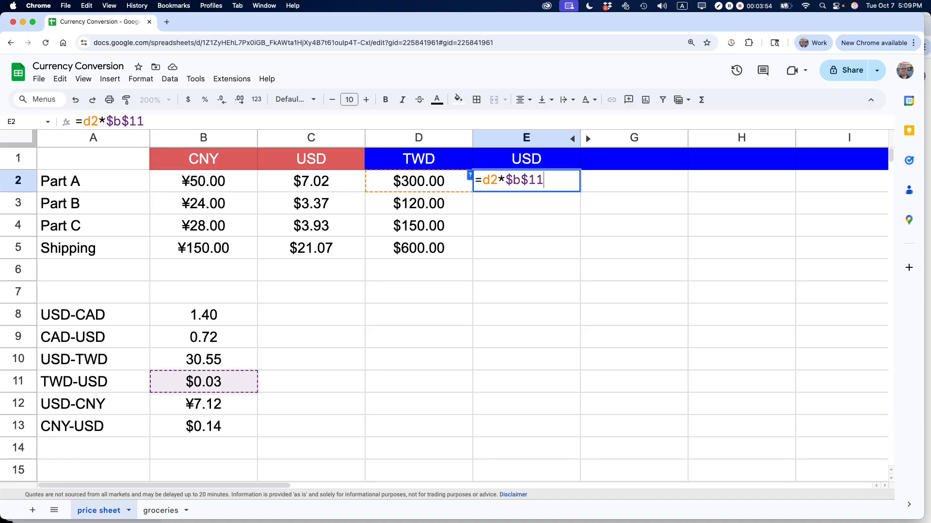
key(Return)
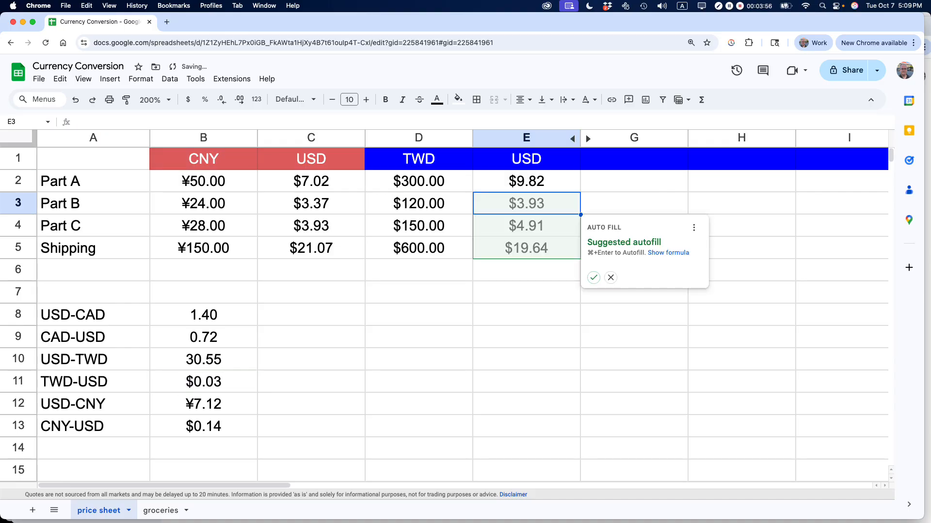
click(593, 279)
click(502, 298)
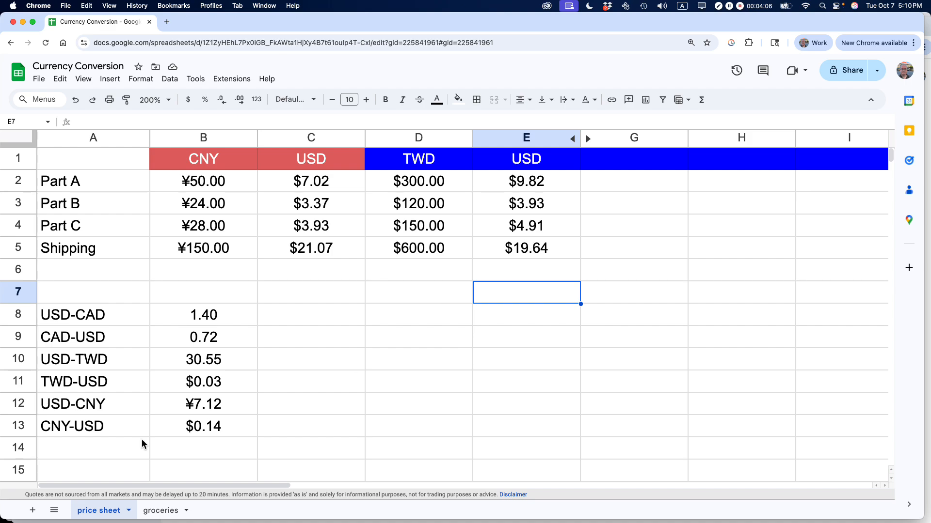
Review the GOOGLEFINANCE formulas behind the USD-CAD, USD-TWD and CAD-USD rates in B8, B10 and B9.
click(209, 320)
double_click(210, 320)
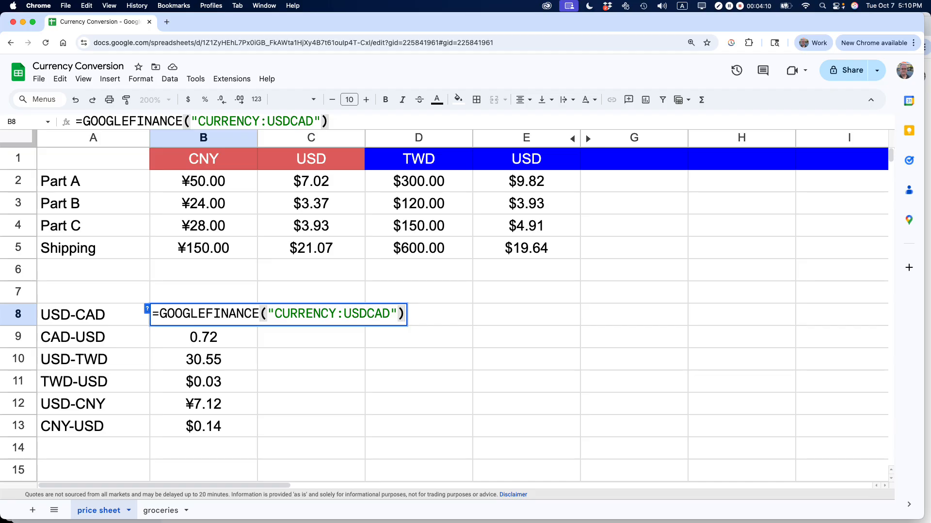
click(272, 369)
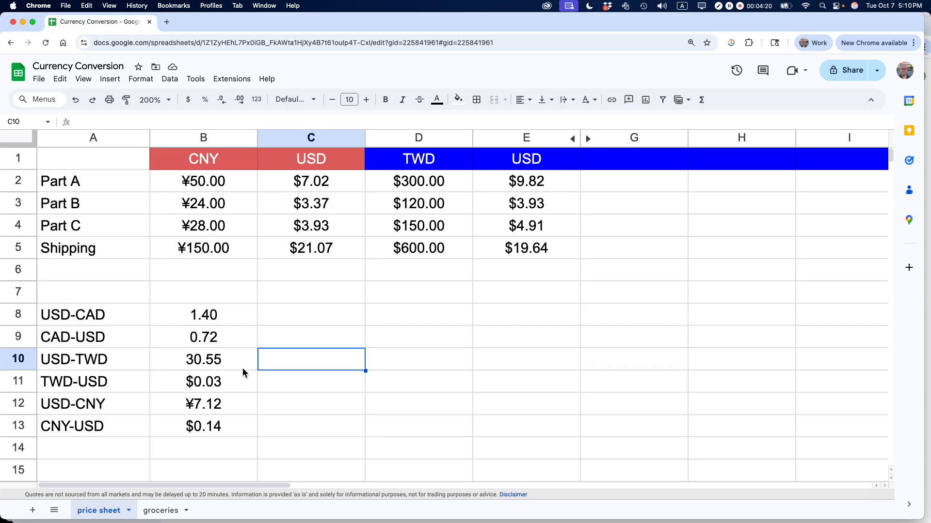
click(213, 361)
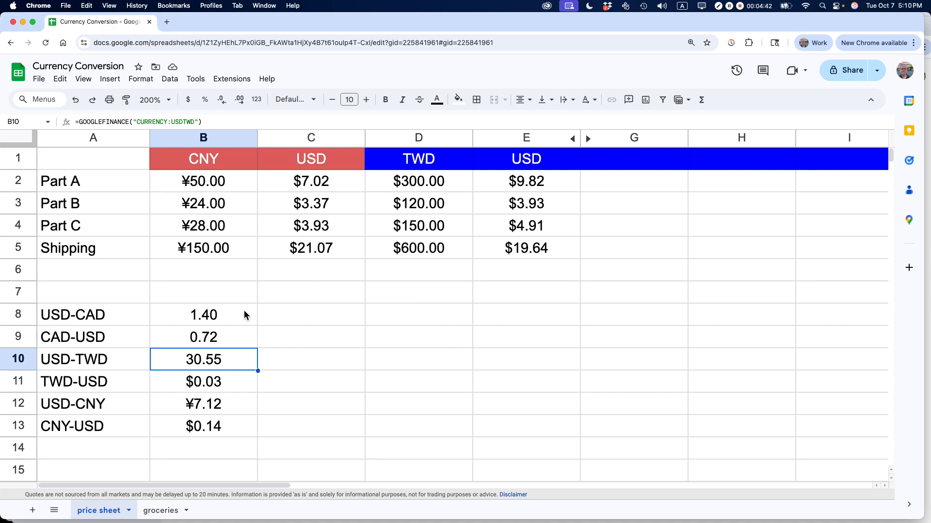
click(186, 341)
key(Return)
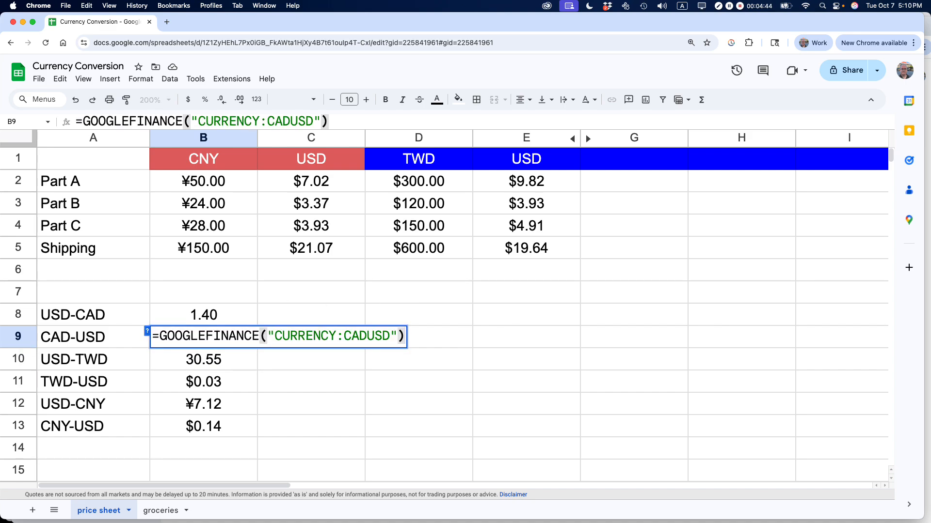